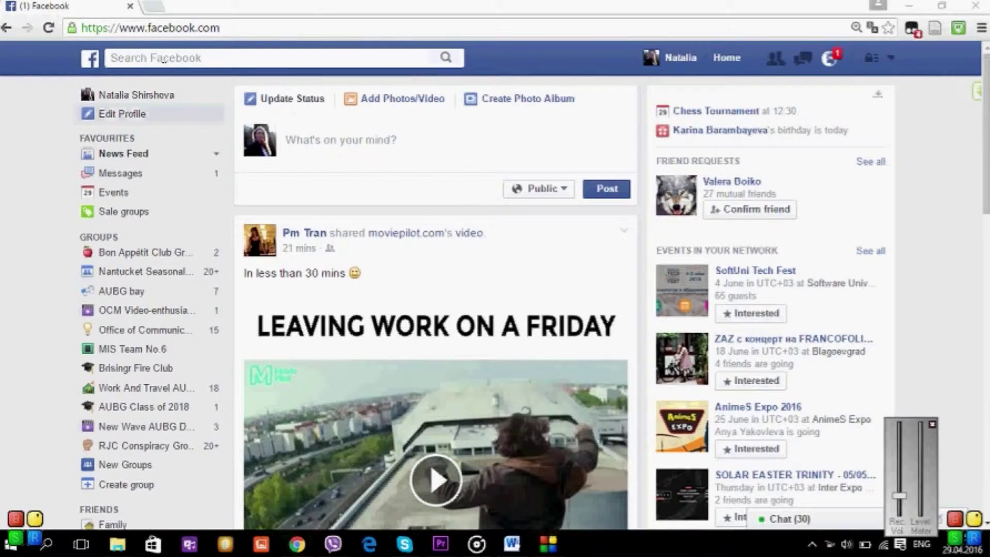
Step: Search for 'isleep', open the iSleep pillows group and read the pinned post's price
click(162, 58)
text(isleep)
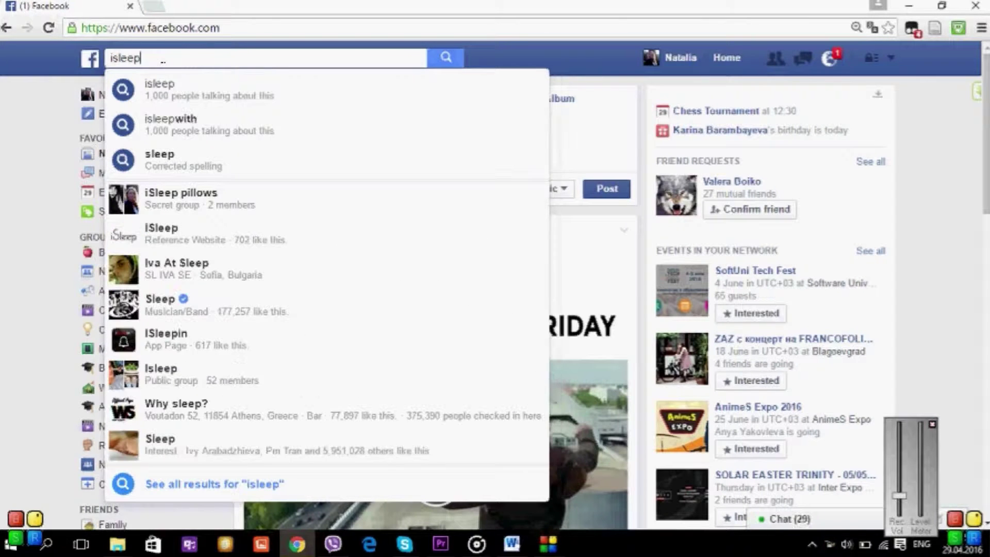
click(196, 203)
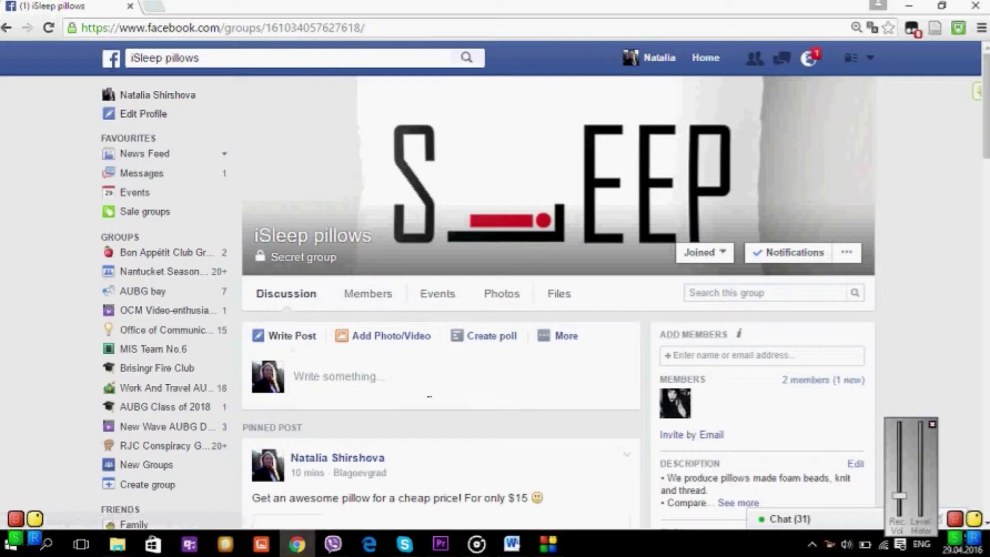
scroll(431, 399, down, 2)
scroll(431, 399, down, 2)
scroll(430, 399, down, 1)
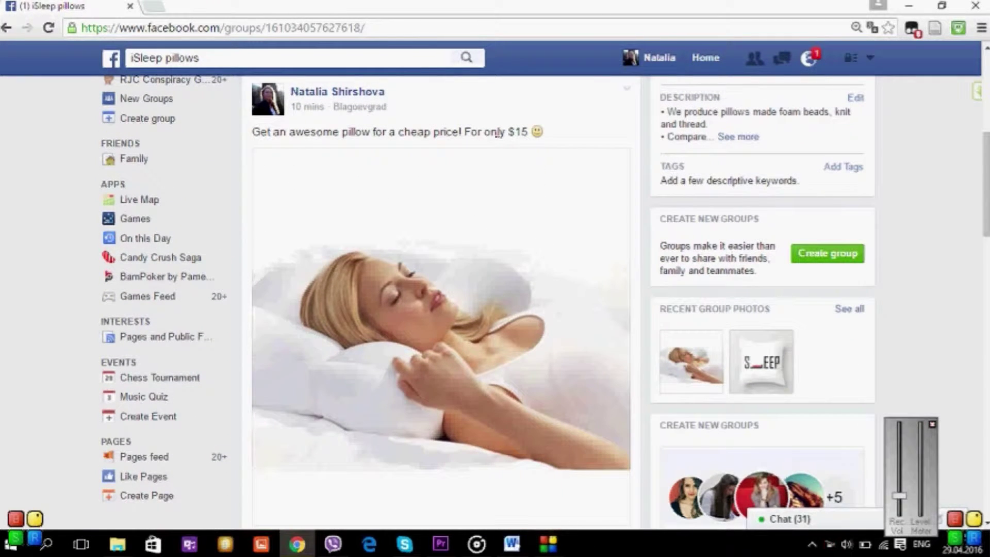
drag(529, 133, 462, 132)
click(582, 140)
Step: View the pinned post's photo full-size, read its caption, and return to the group
click(459, 269)
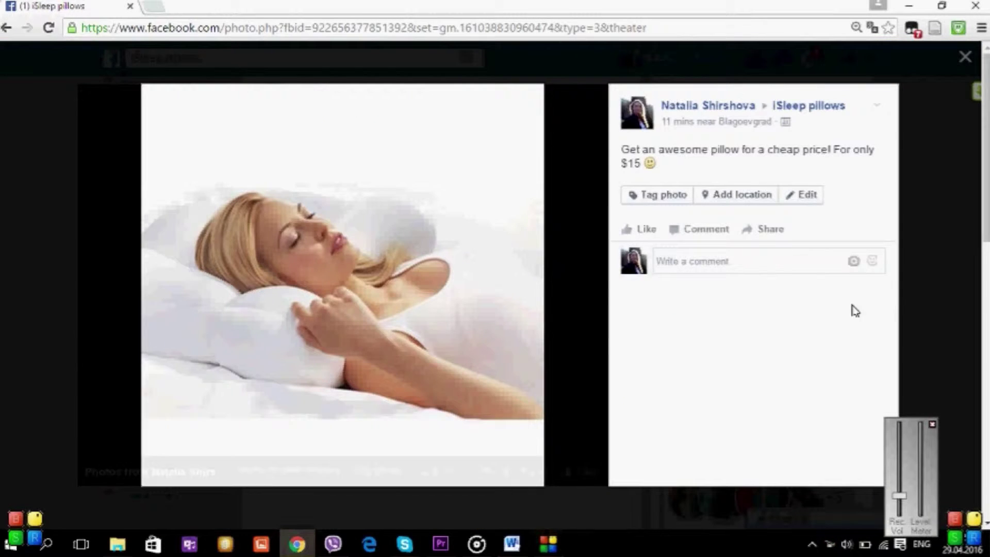
drag(621, 150, 667, 172)
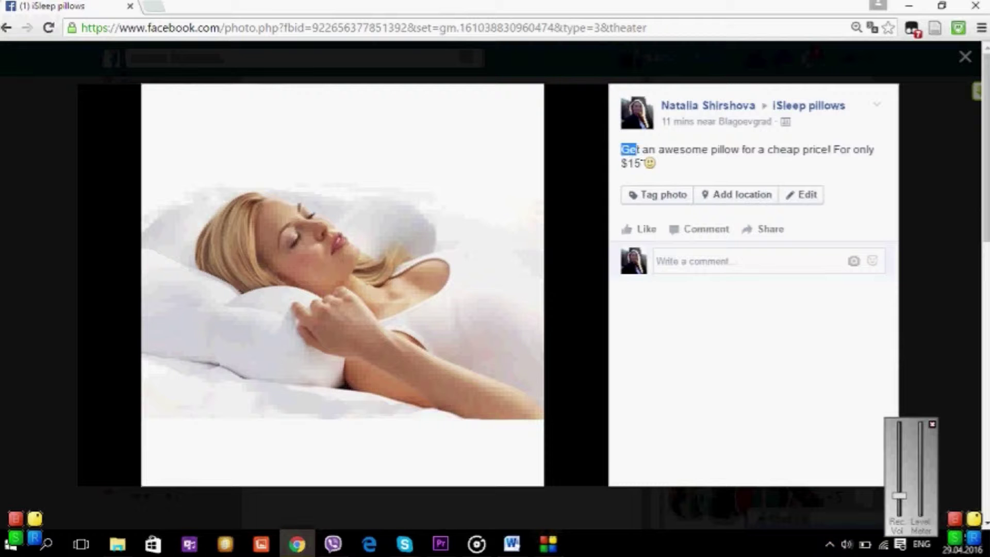
click(732, 174)
click(966, 56)
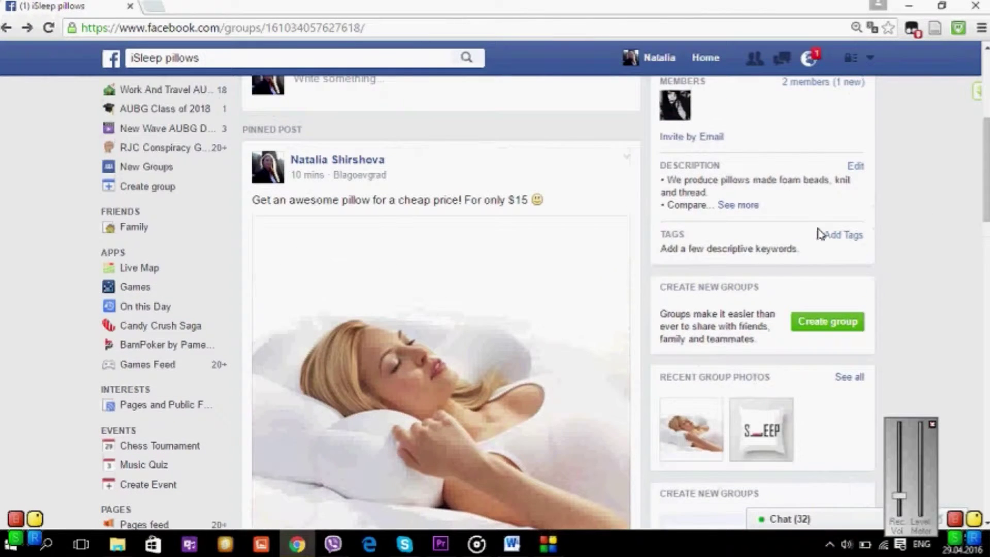
Step: Expand the description and read the foam-beads comparison and moisture-resistance bullets
click(739, 207)
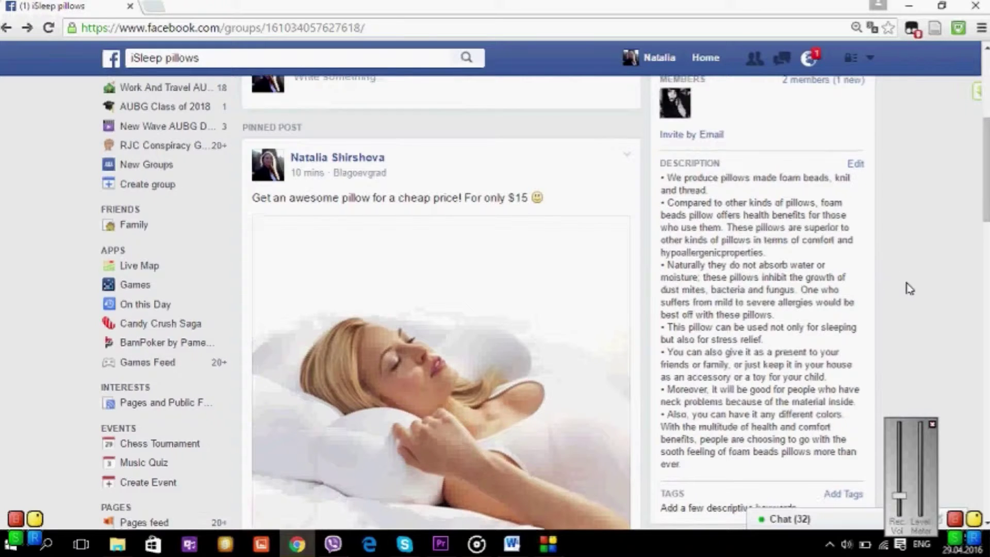
scroll(908, 288, down, 1)
scroll(908, 287, down, 1)
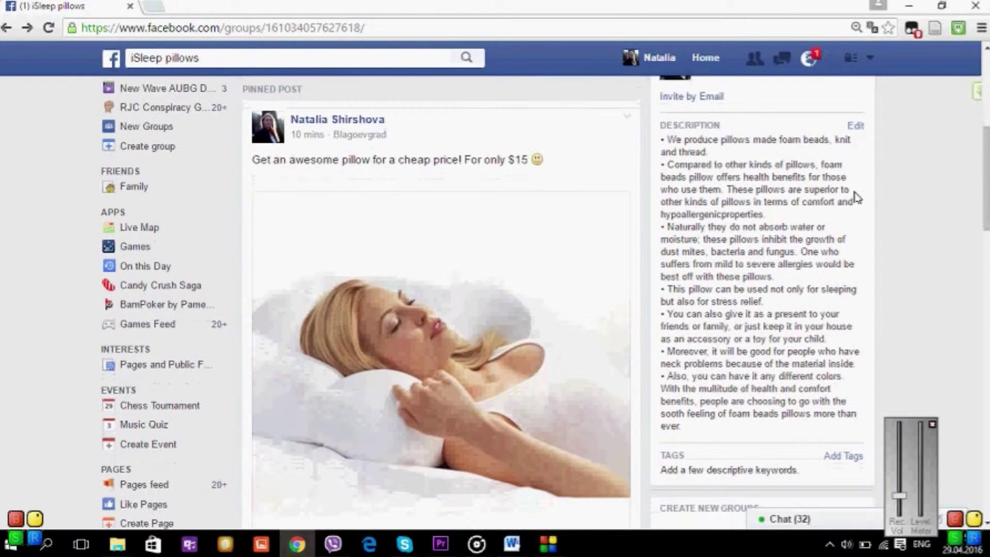
drag(668, 140, 708, 152)
scroll(906, 203, down, 1)
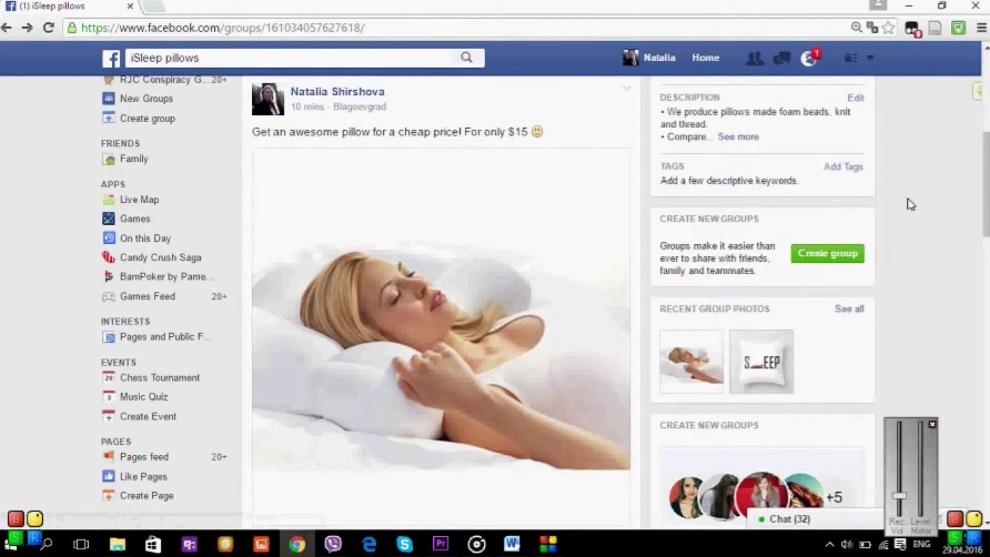
scroll(835, 237, up, 2)
click(836, 237)
scroll(909, 289, down, 1)
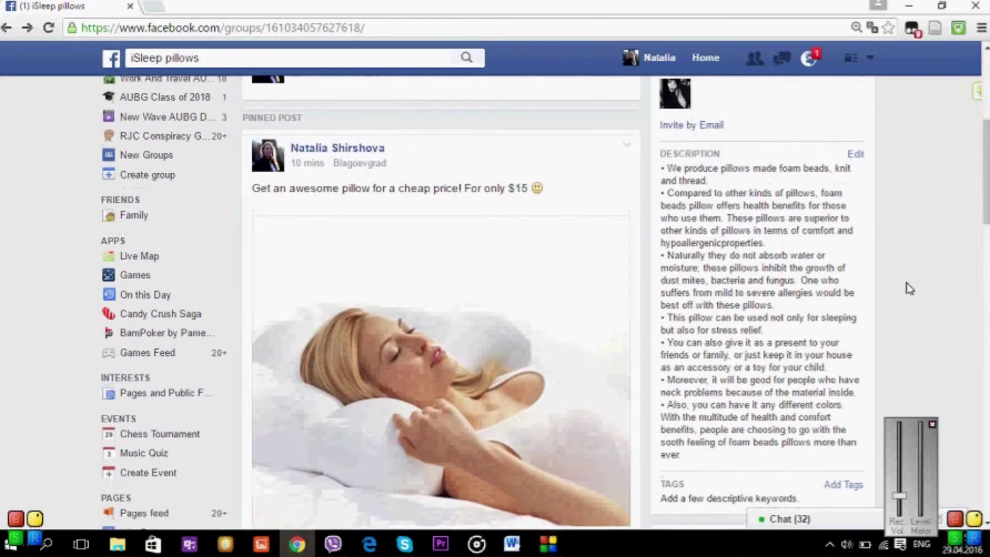
scroll(909, 289, down, 2)
drag(667, 140, 656, 169)
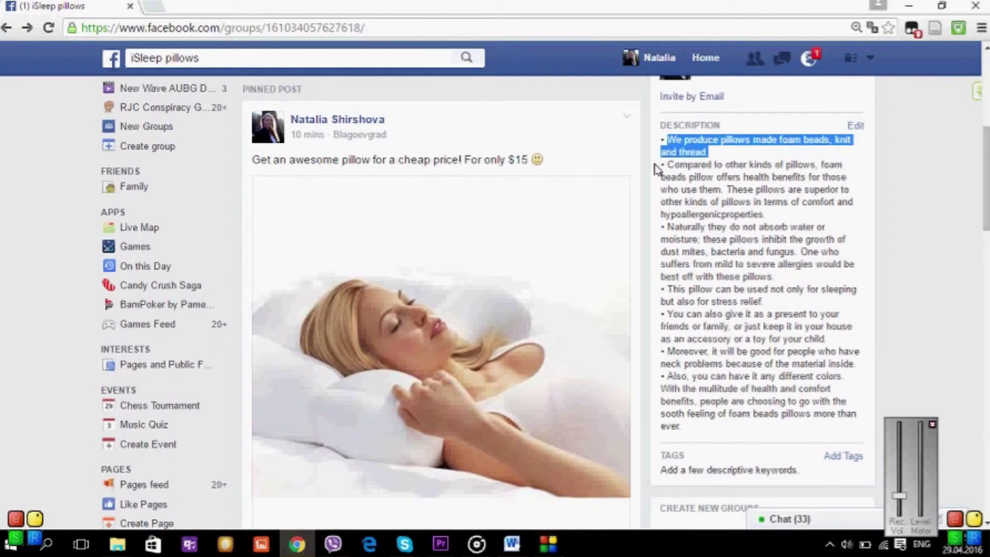
click(667, 164)
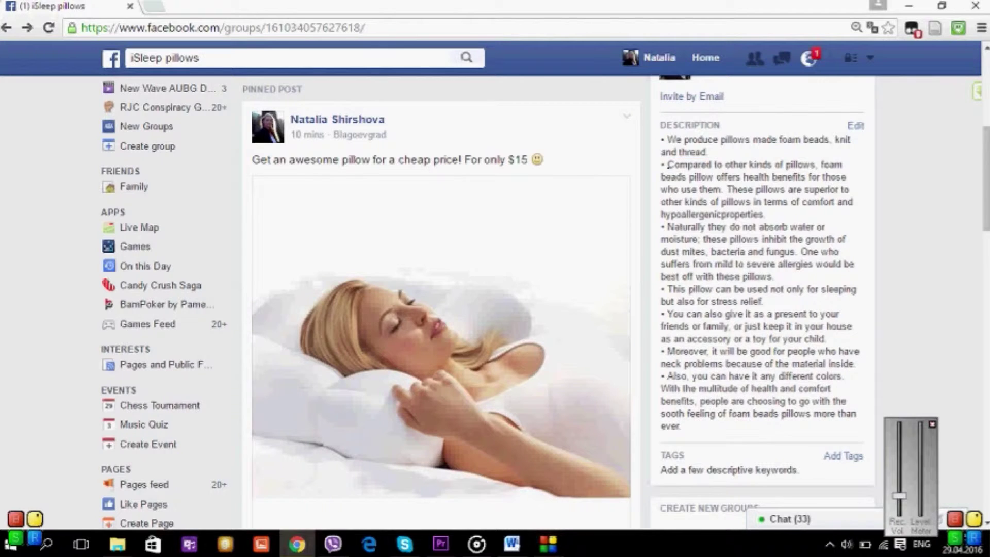
drag(668, 165, 764, 214)
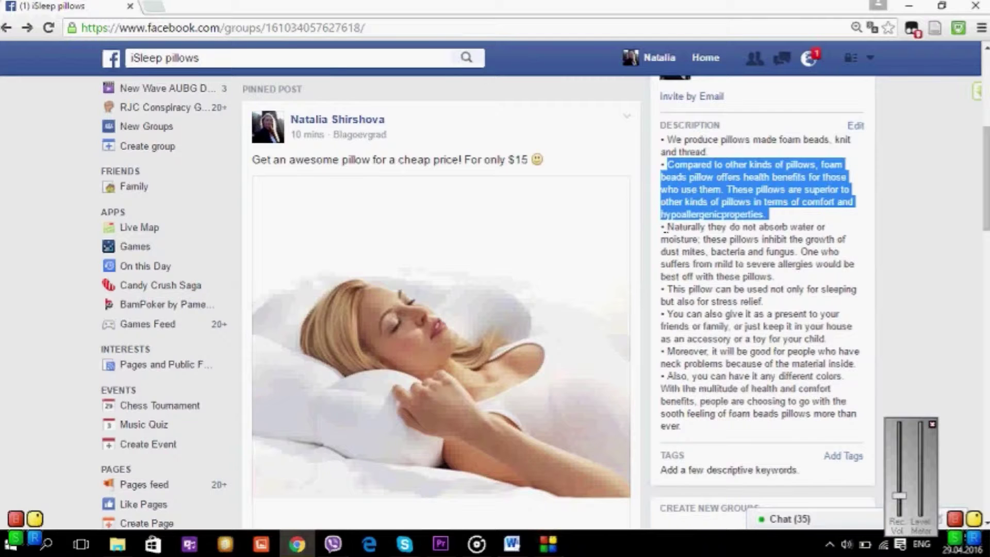
click(664, 231)
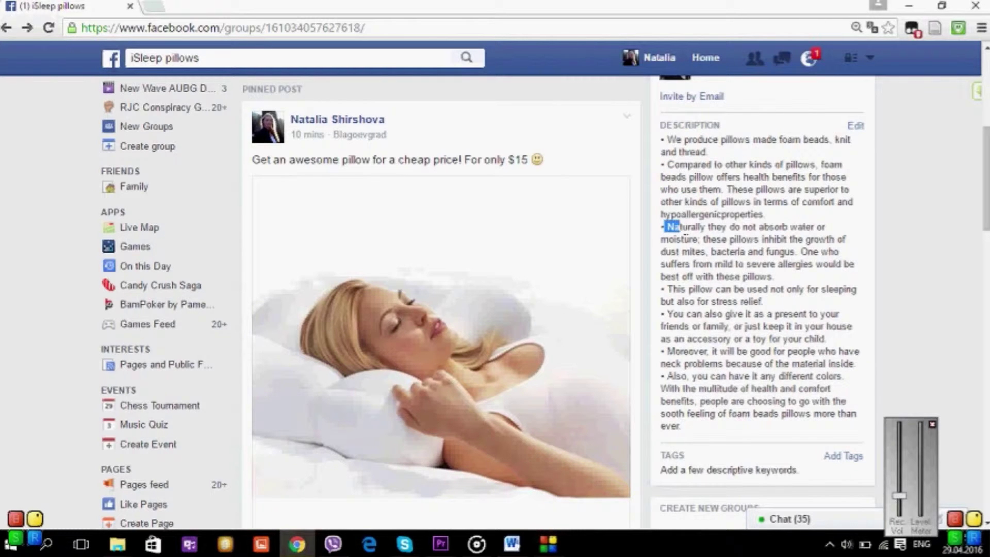
drag(700, 239, 792, 281)
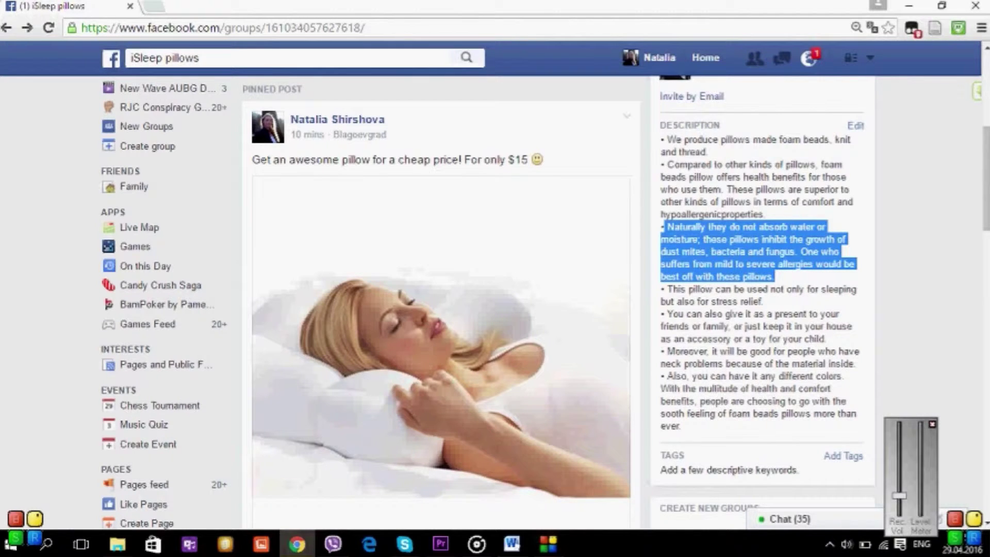
Step: Read the remaining description bullets on stress relief, gift-giving and neck problems
click(666, 290)
drag(732, 302, 748, 303)
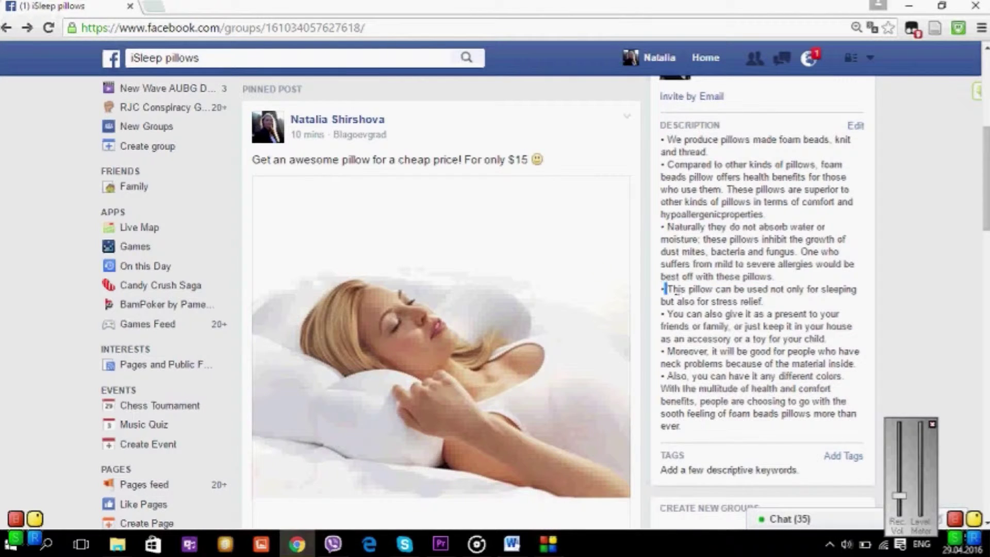
drag(733, 302, 775, 314)
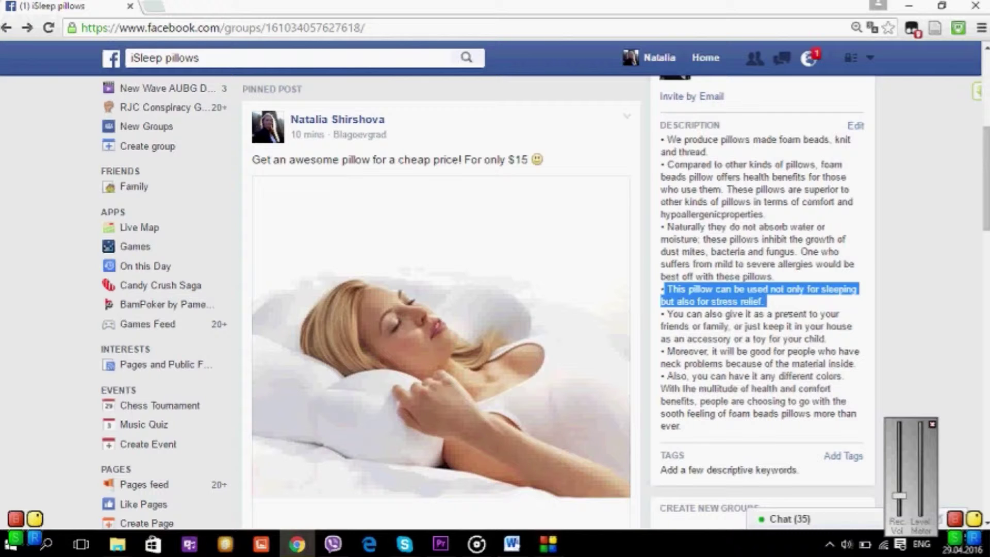
mouse_move(667, 316)
mouse_down()
mouse_move(827, 339)
mouse_move(831, 352)
mouse_up()
click(765, 364)
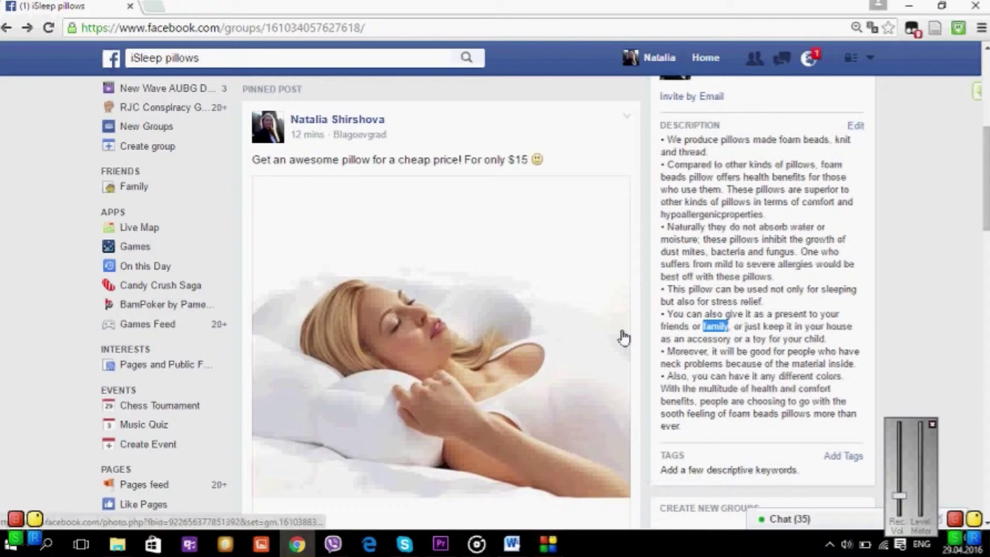
click(913, 338)
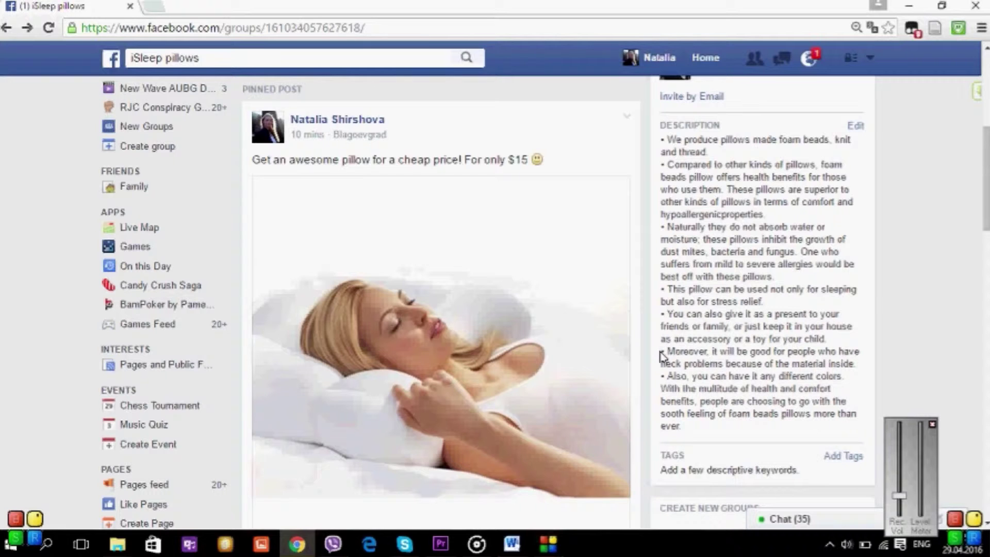
drag(663, 351, 817, 364)
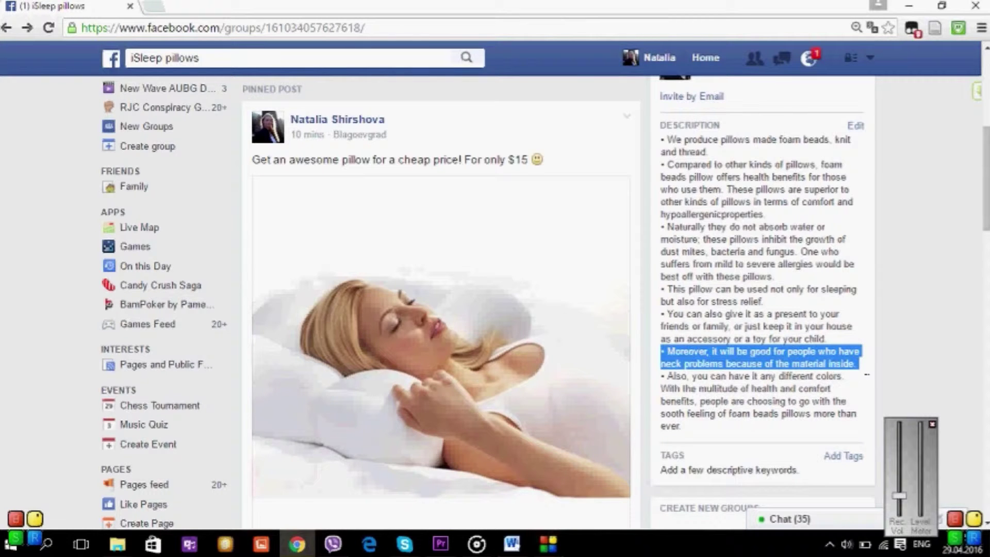